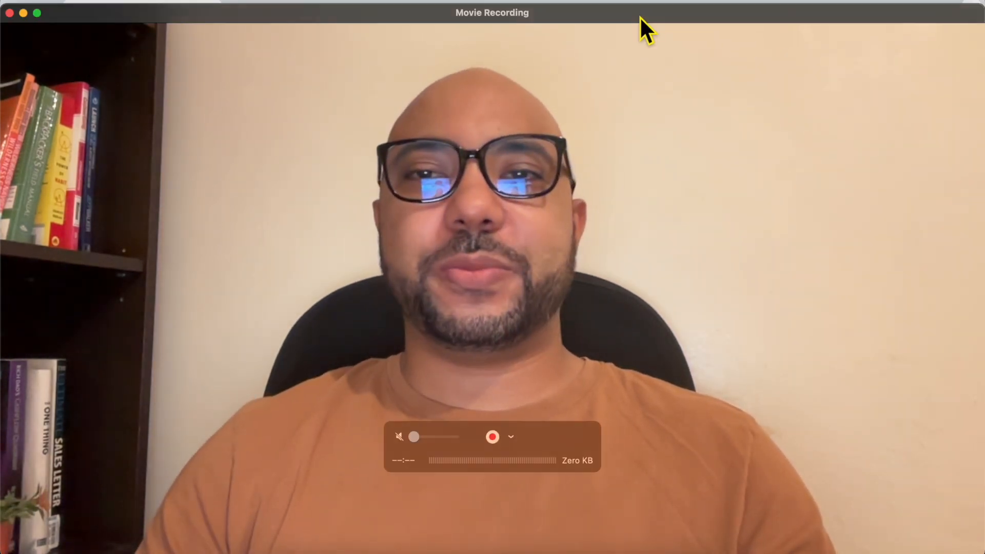
Shrink the QuickTime Movie Recording window to reveal the YouTube Studio dashboard
{"action": "double_click", "coordinate": [639, 16]}
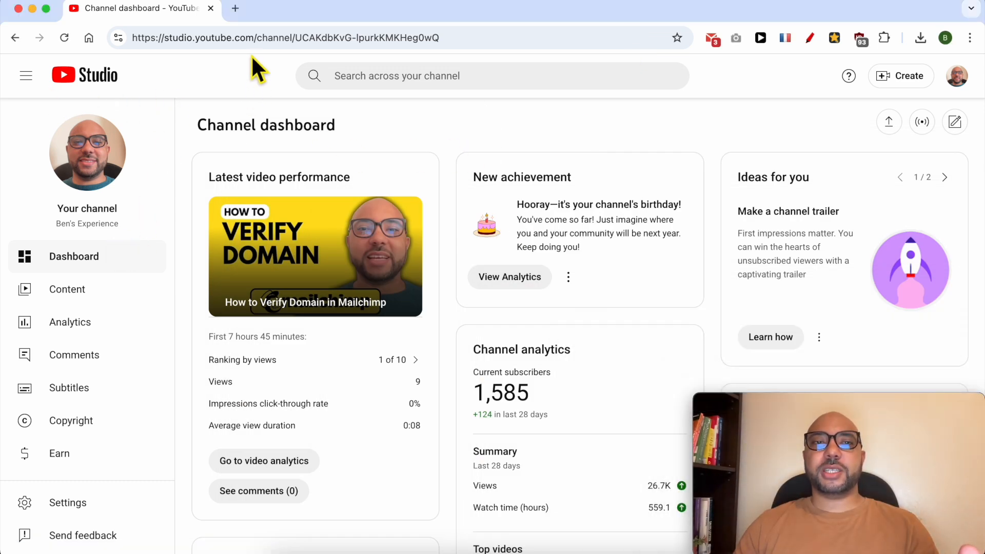
Point out the studio.youtube.com address, then show the Channel content list of uploaded videos
{"action": "left_click_drag", "start_coordinate": [256, 39], "coordinate": [166, 40]}
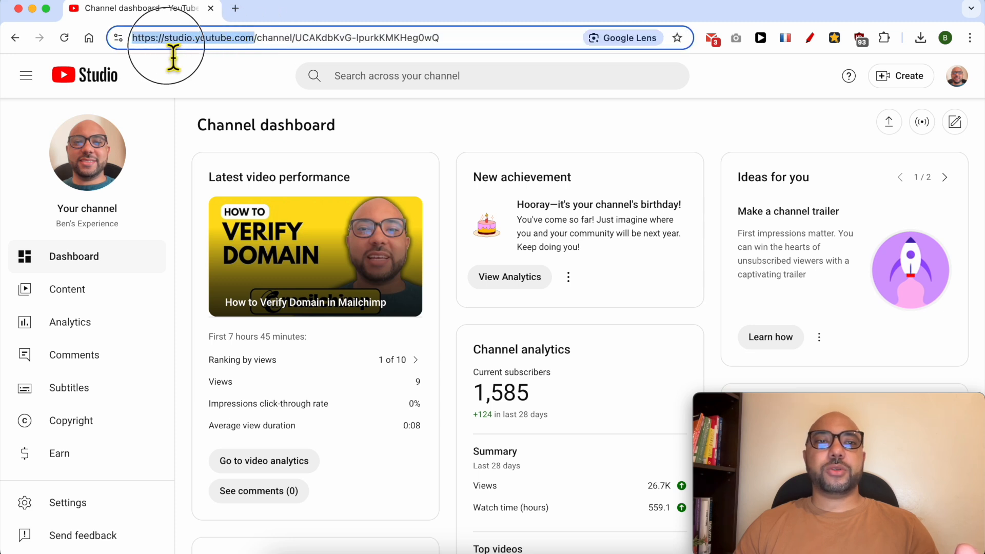
{"action": "left_click", "coordinate": [427, 135]}
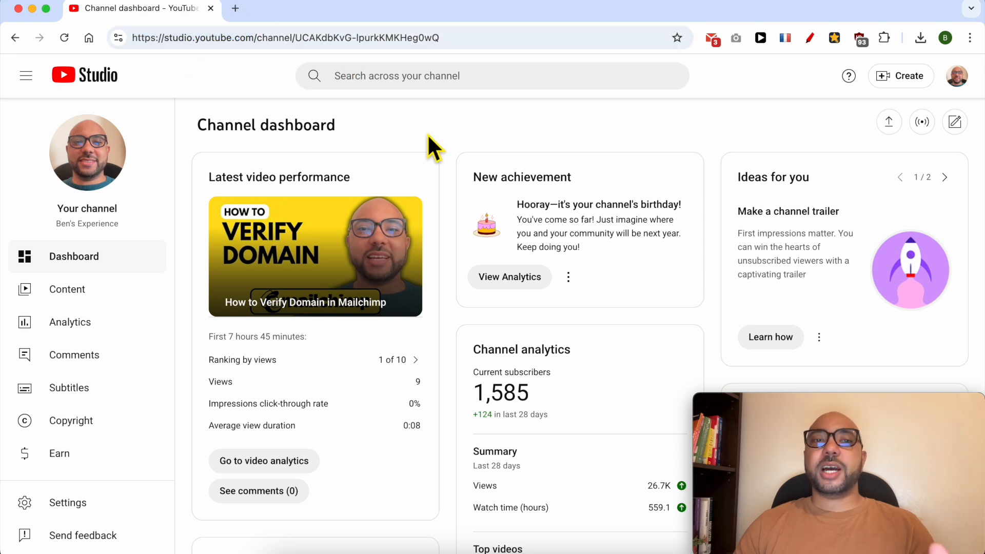
{"action": "left_click", "coordinate": [83, 300]}
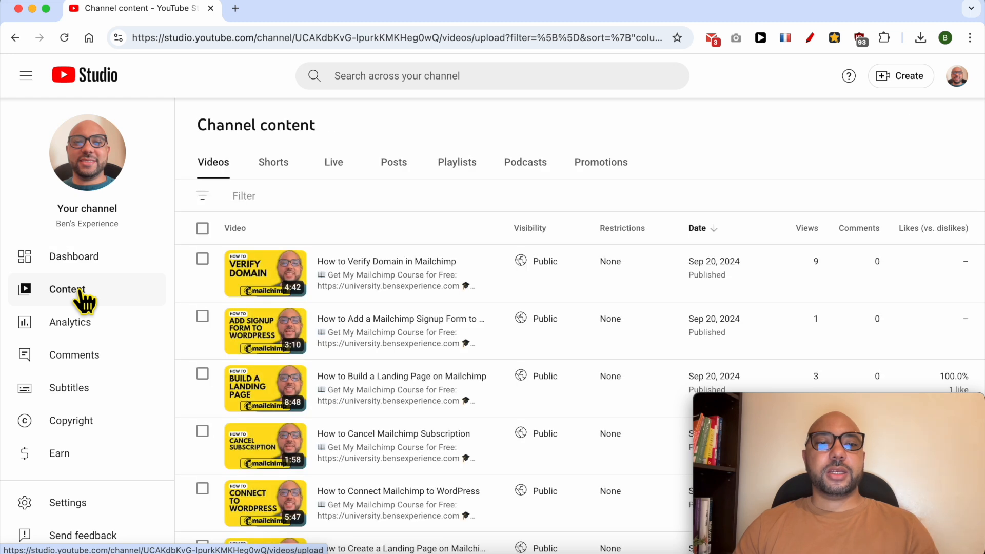
{"action": "mouse_move", "coordinate": [366, 285]}
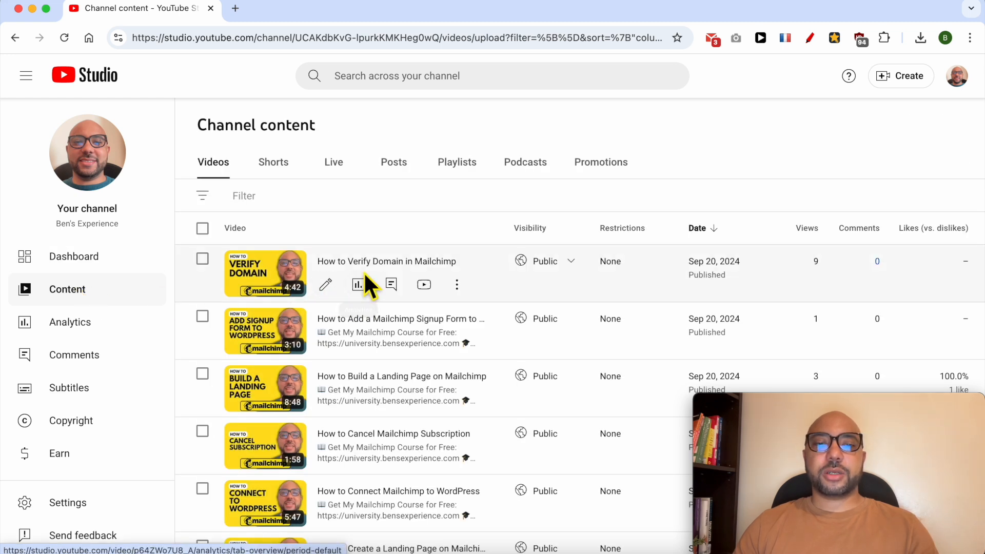
Show the Reach analytics for the Hostinger upload-website video
{"action": "left_click", "coordinate": [358, 285]}
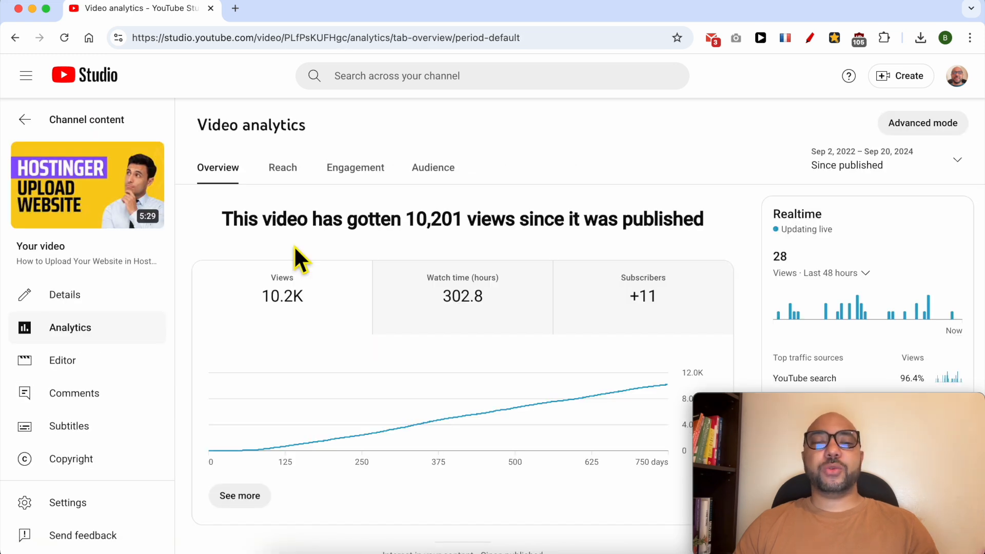
{"action": "left_click", "coordinate": [283, 169]}
{"action": "scroll", "coordinate": [444, 317], "scroll_direction": "down", "scroll_amount": 1}
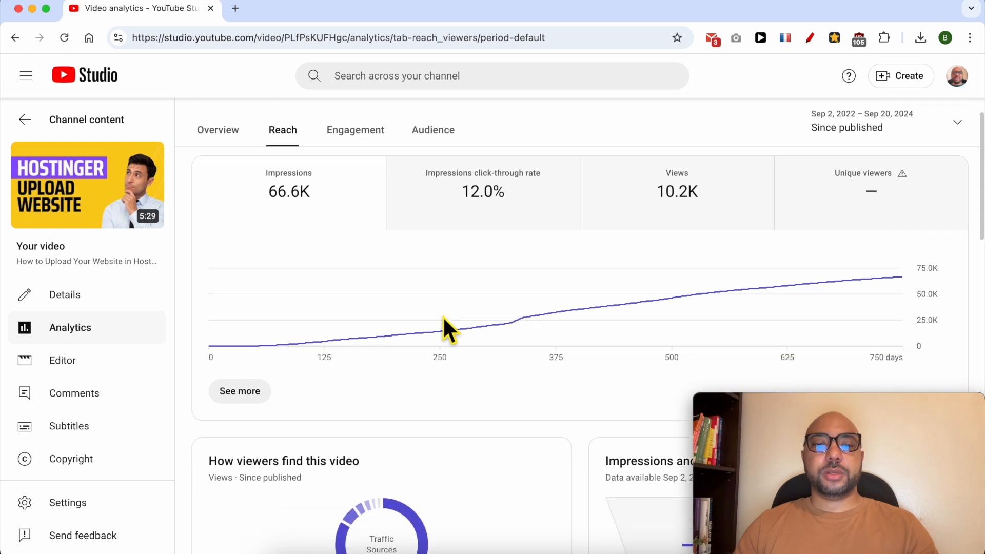
{"action": "scroll", "coordinate": [443, 317], "scroll_direction": "down", "scroll_amount": 2}
{"action": "scroll", "coordinate": [440, 320], "scroll_direction": "down", "scroll_amount": 2}
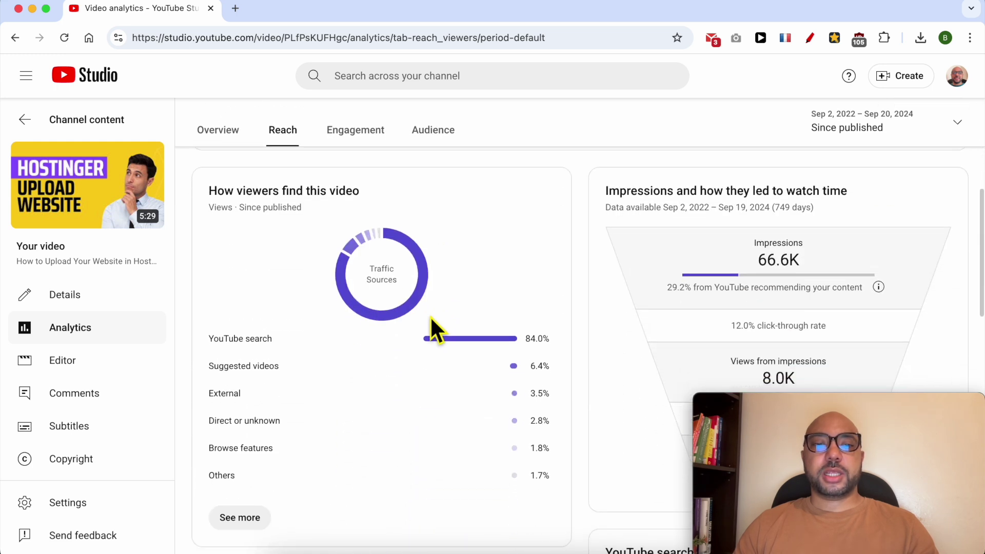
Highlight the 'How viewers find this video' card and its YouTube search share of 84.0%
{"action": "left_click", "coordinate": [212, 191]}
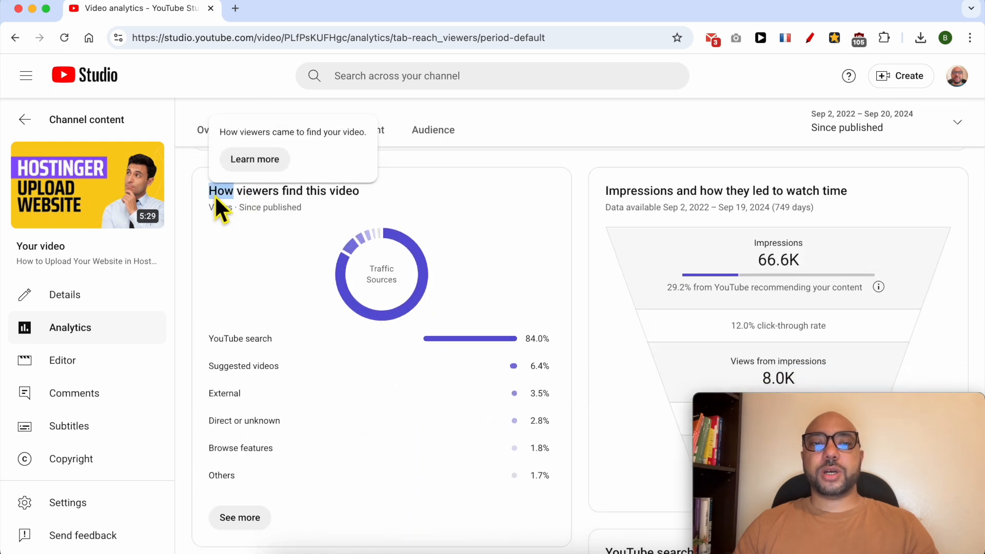
{"action": "triple_click", "coordinate": [250, 197]}
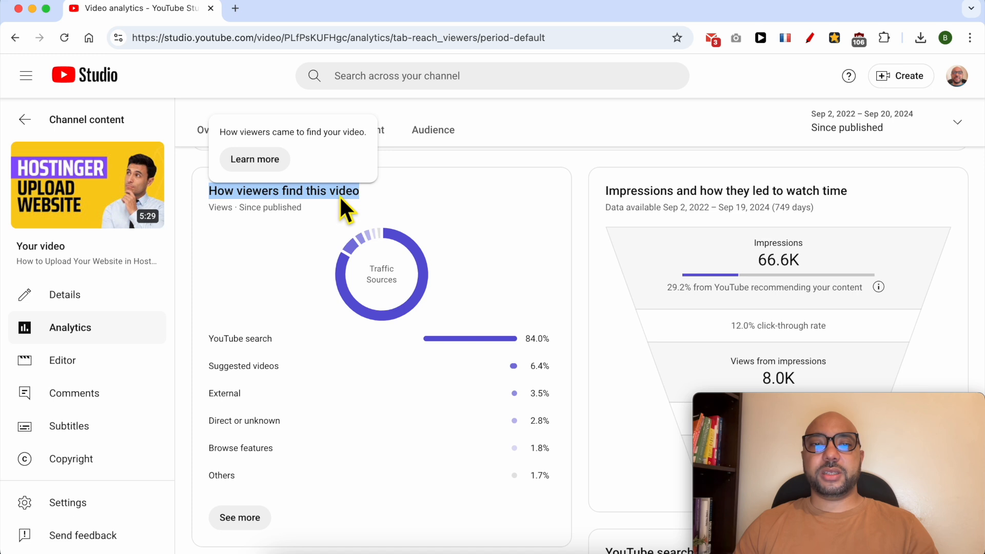
{"action": "left_click", "coordinate": [342, 345]}
{"action": "mouse_move", "coordinate": [347, 339]}
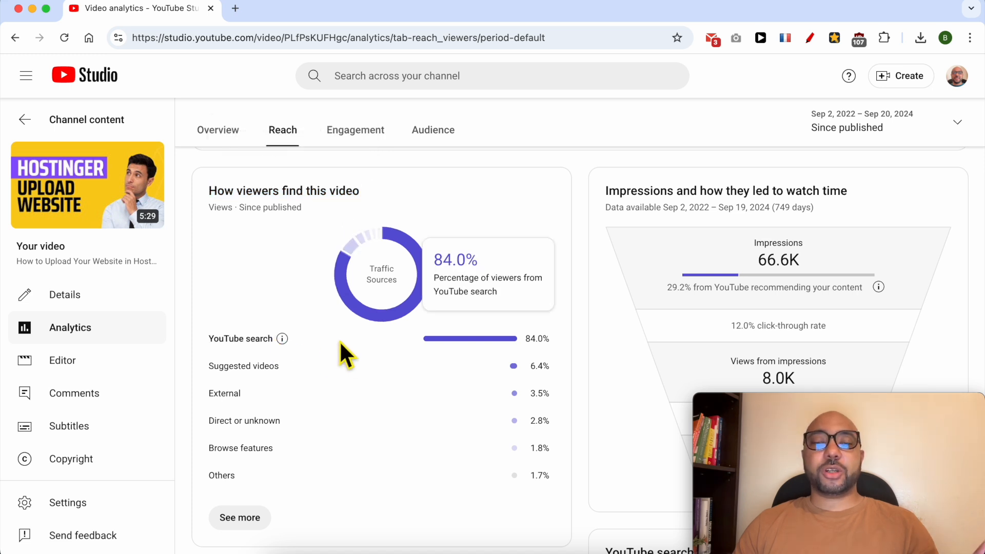
{"action": "double_click", "coordinate": [259, 339]}
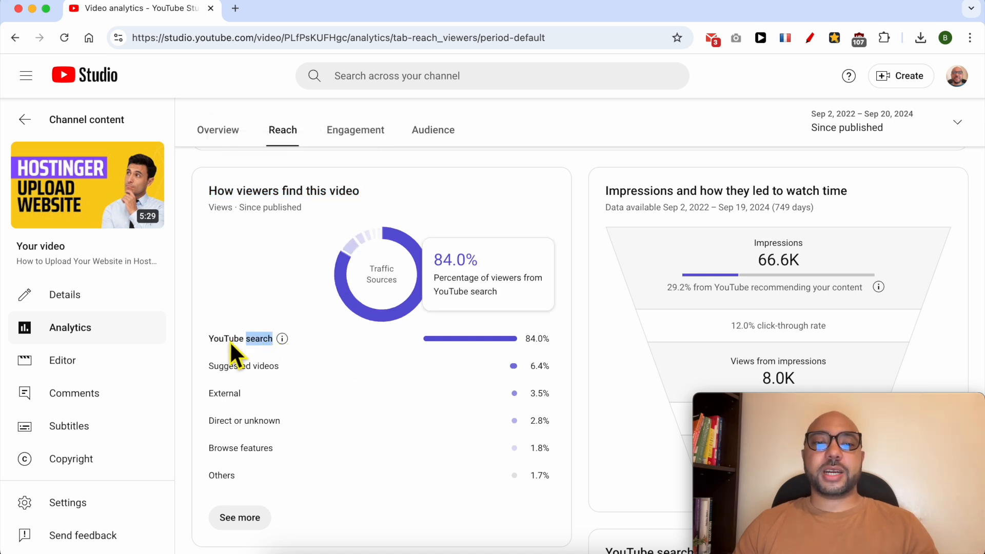
{"action": "left_click", "coordinate": [338, 344]}
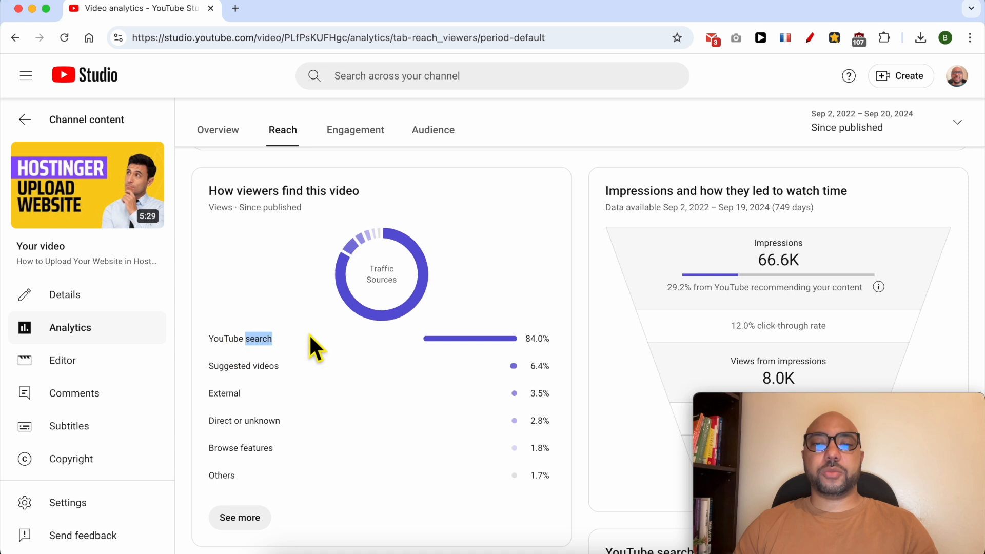
{"action": "scroll", "coordinate": [308, 338], "scroll_direction": "down", "scroll_amount": 2}
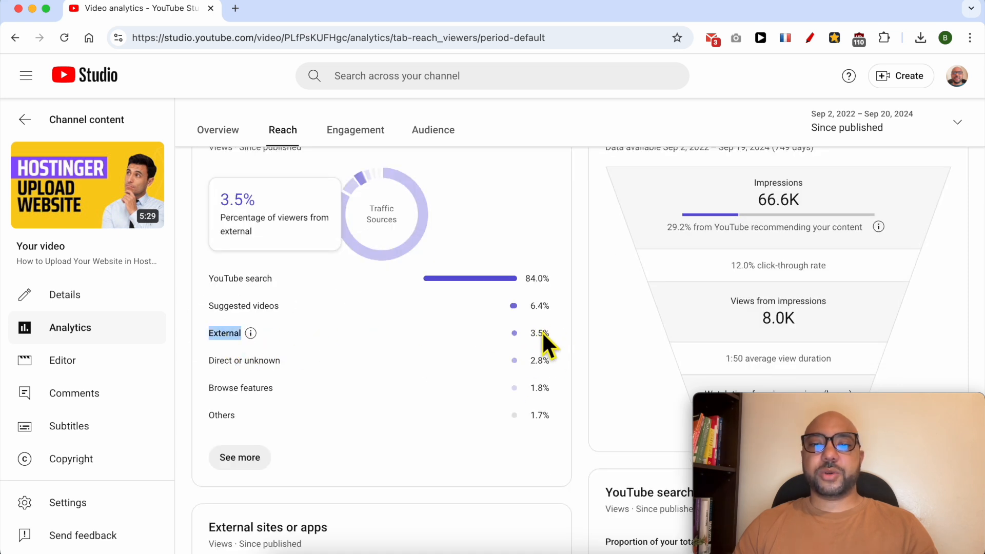
{"action": "scroll", "coordinate": [430, 369], "scroll_direction": "down", "scroll_amount": 2}
{"action": "scroll", "coordinate": [308, 400], "scroll_direction": "down", "scroll_amount": 2}
{"action": "scroll", "coordinate": [277, 353], "scroll_direction": "down", "scroll_amount": 2}
{"action": "scroll", "coordinate": [260, 308], "scroll_direction": "down", "scroll_amount": 1}
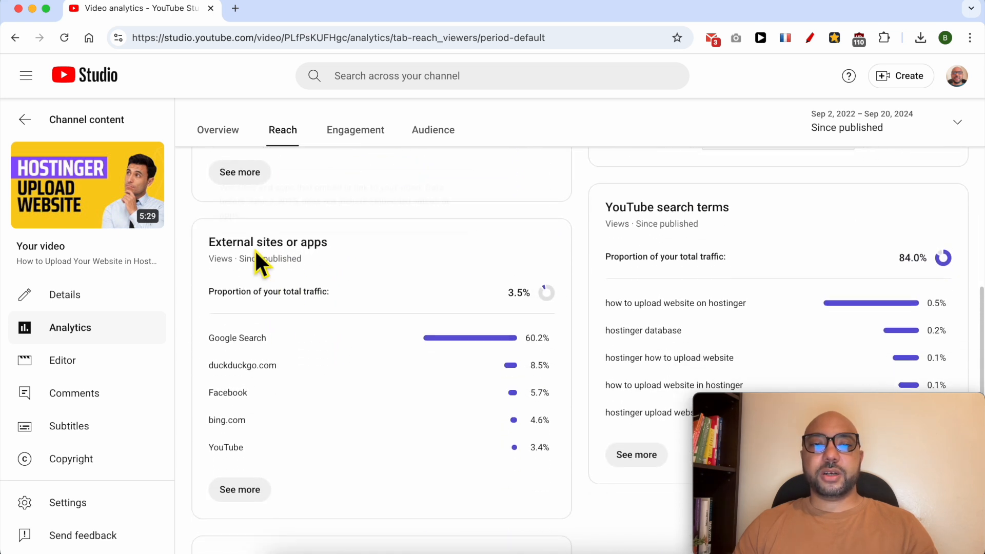
Highlight the External sites or apps sources: Google Search, duckduckgo.com and Facebook
{"action": "triple_click", "coordinate": [256, 243]}
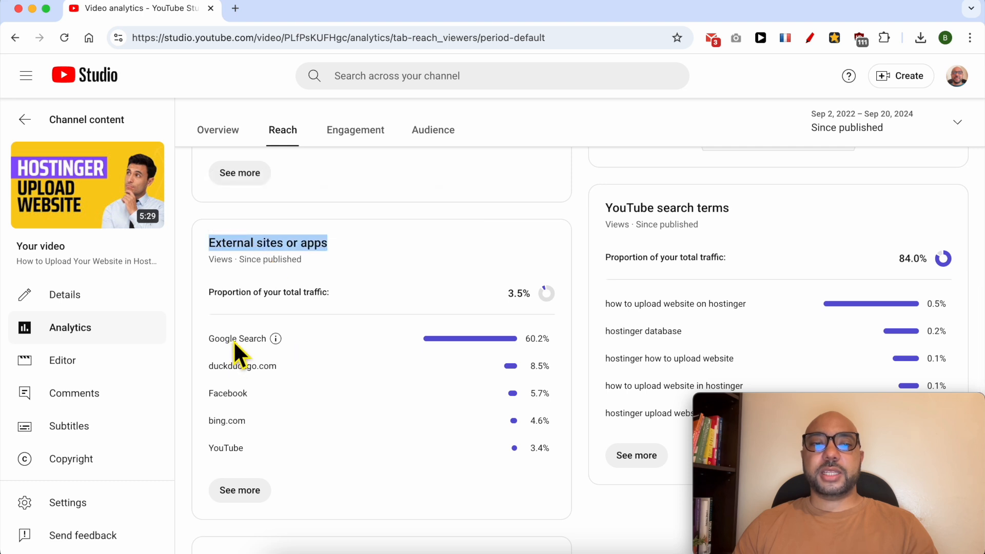
{"action": "triple_click", "coordinate": [217, 340]}
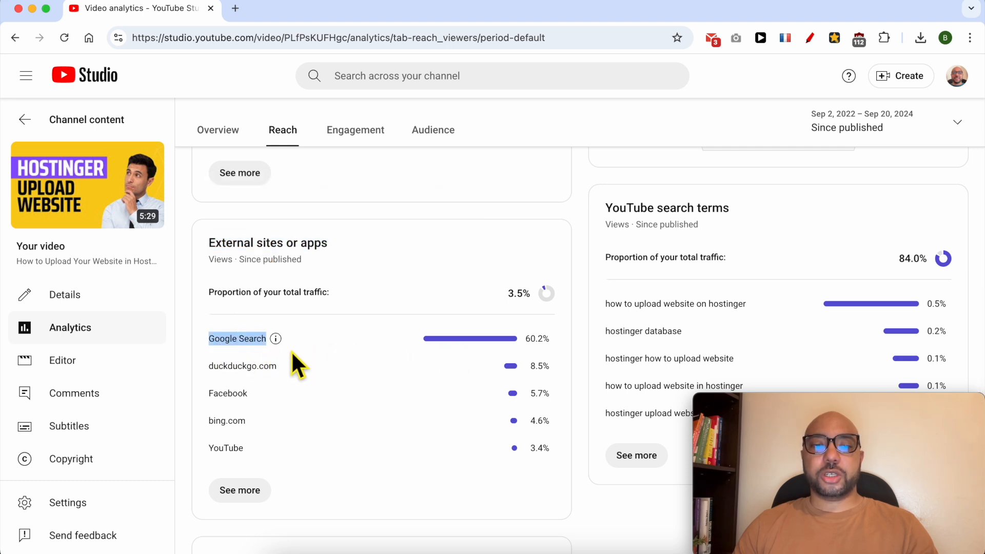
{"action": "triple_click", "coordinate": [258, 367]}
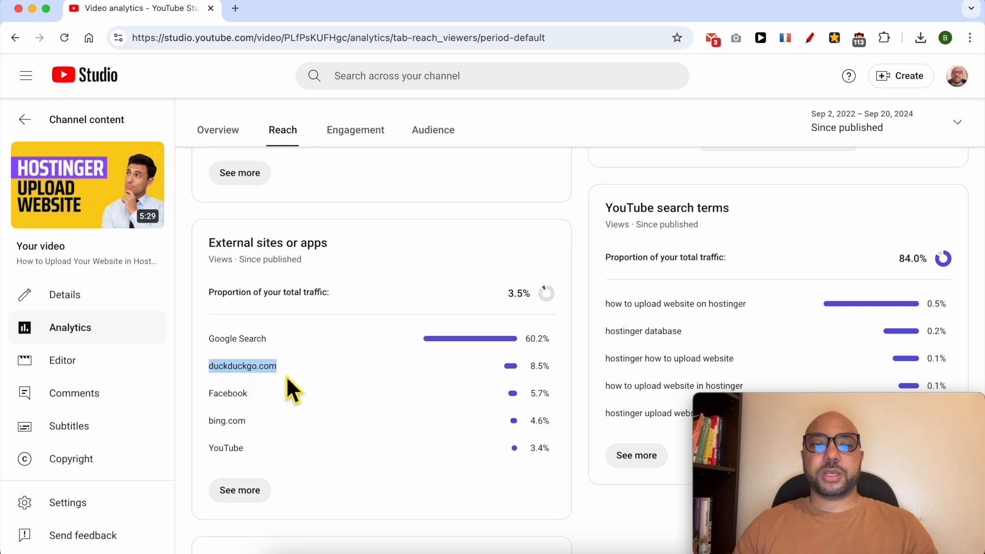
{"action": "scroll", "coordinate": [371, 396], "scroll_direction": "down", "scroll_amount": 1}
{"action": "triple_click", "coordinate": [227, 352]}
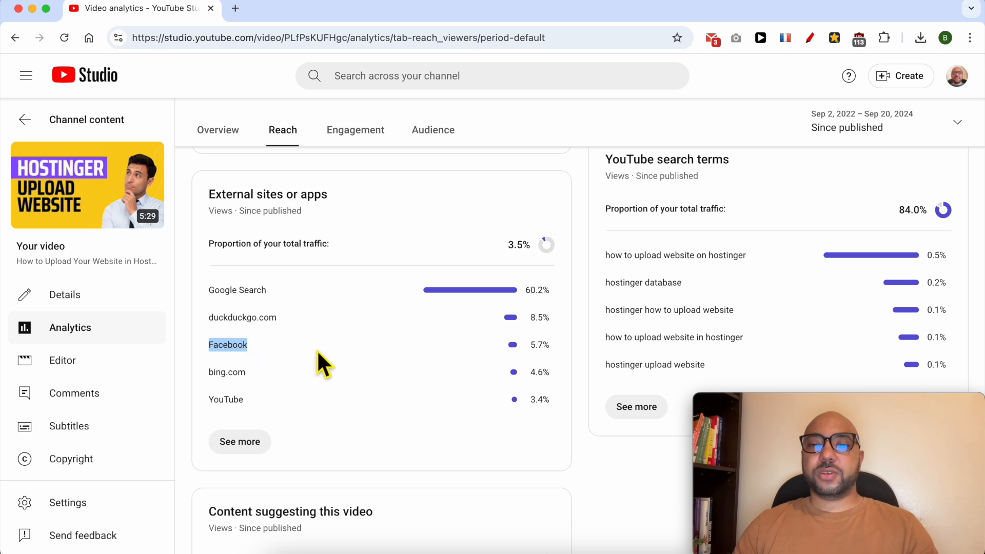
Highlight the YouTube search terms card and its top term 'how to upload website on hostinger'
{"action": "left_click", "coordinate": [606, 228]}
{"action": "mouse_move", "coordinate": [666, 159]}
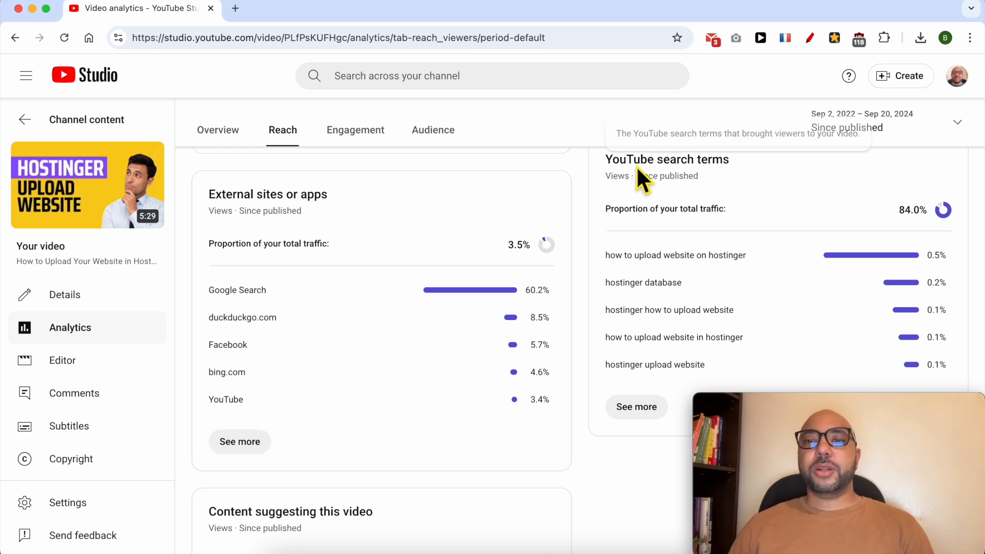
{"action": "left_click_drag", "start_coordinate": [636, 161], "coordinate": [735, 178]}
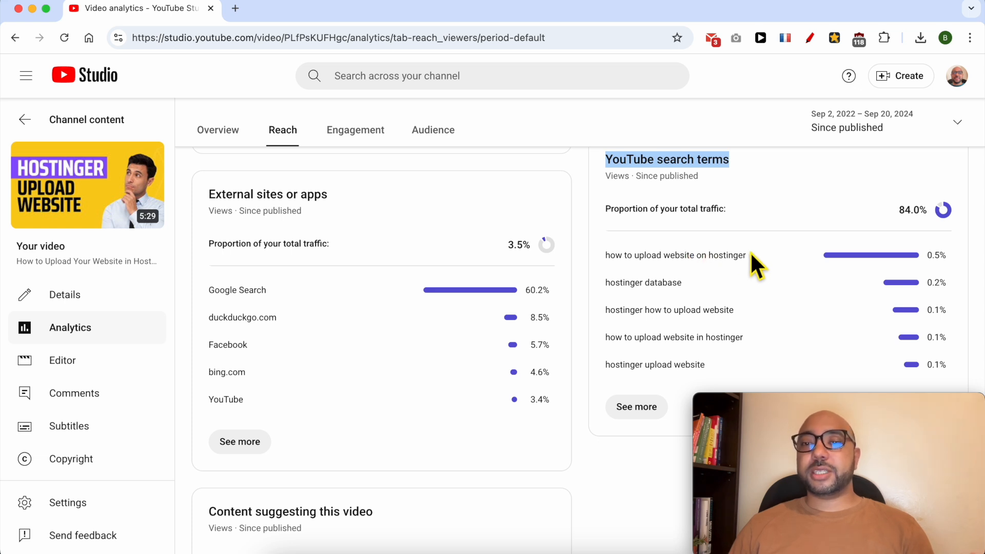
{"action": "triple_click", "coordinate": [724, 263]}
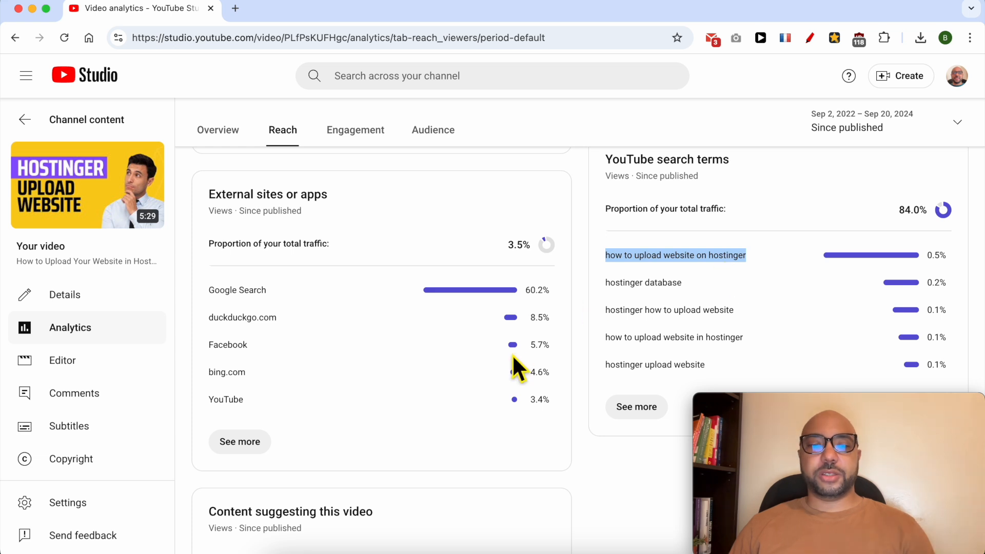
{"action": "scroll", "coordinate": [512, 354], "scroll_direction": "down", "scroll_amount": 3}
{"action": "scroll", "coordinate": [512, 354], "scroll_direction": "down", "scroll_amount": 2}
{"action": "triple_click", "coordinate": [271, 187]}
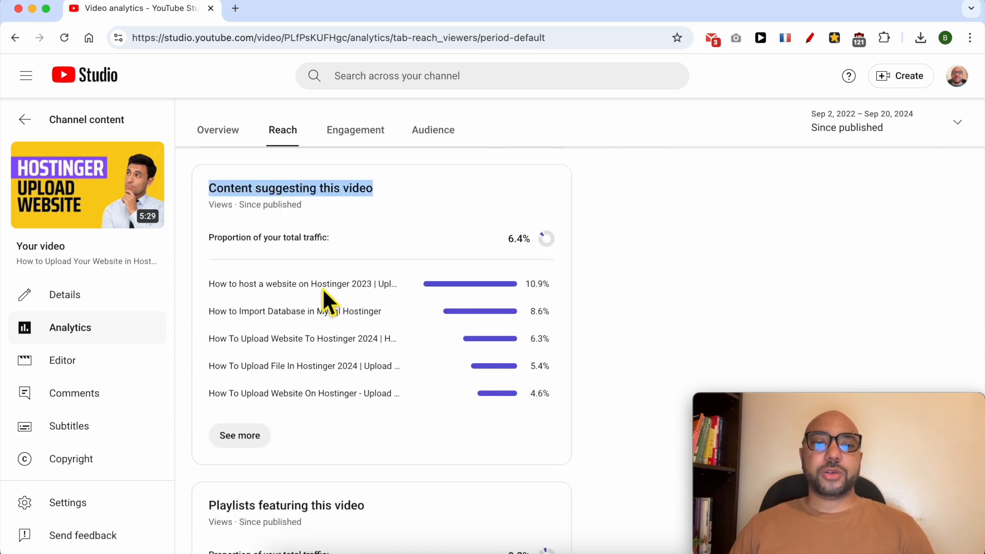
{"action": "left_click", "coordinate": [296, 294]}
{"action": "mouse_move", "coordinate": [302, 284]}
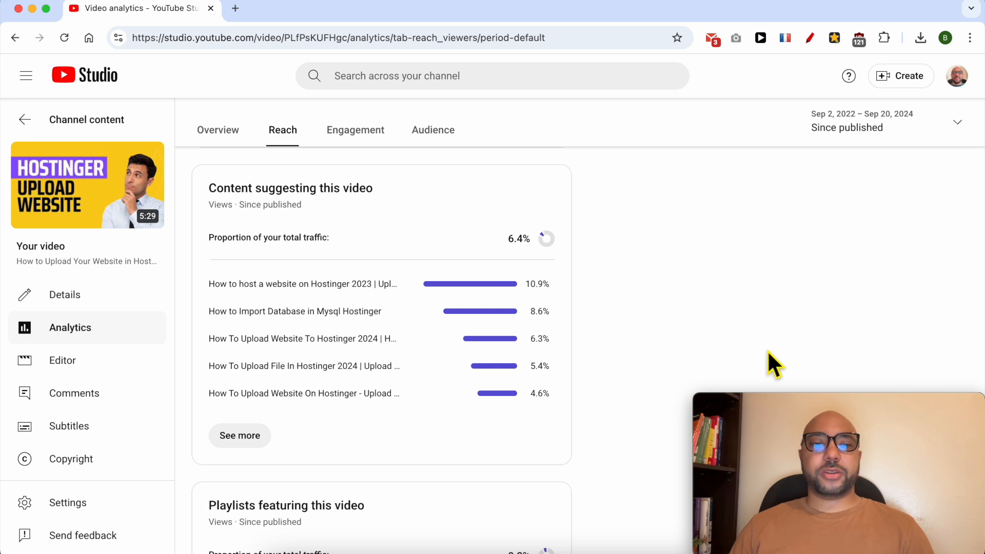
{"action": "scroll", "coordinate": [546, 312], "scroll_direction": "down", "scroll_amount": 3}
{"action": "scroll", "coordinate": [344, 420], "scroll_direction": "up", "scroll_amount": 10}
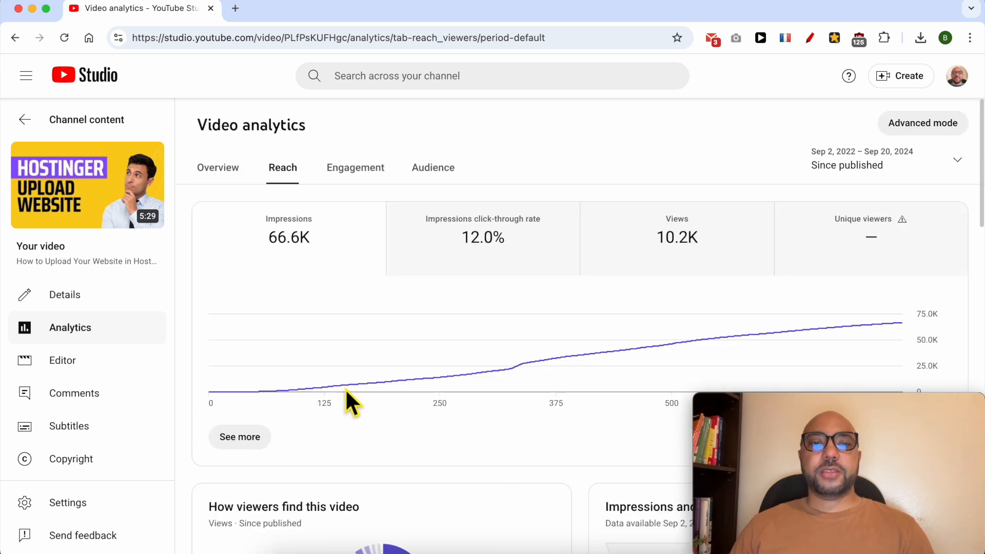
Show the Engagement analytics and jump the audience retention preview to 0:23
{"action": "left_click", "coordinate": [371, 177]}
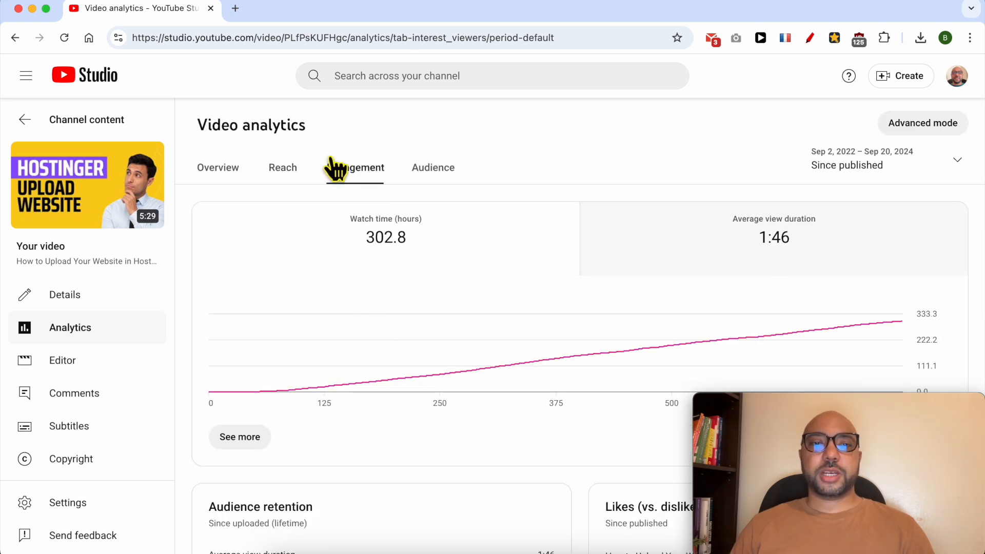
{"action": "scroll", "coordinate": [346, 362], "scroll_direction": "down", "scroll_amount": 2}
{"action": "scroll", "coordinate": [346, 362], "scroll_direction": "down", "scroll_amount": 2}
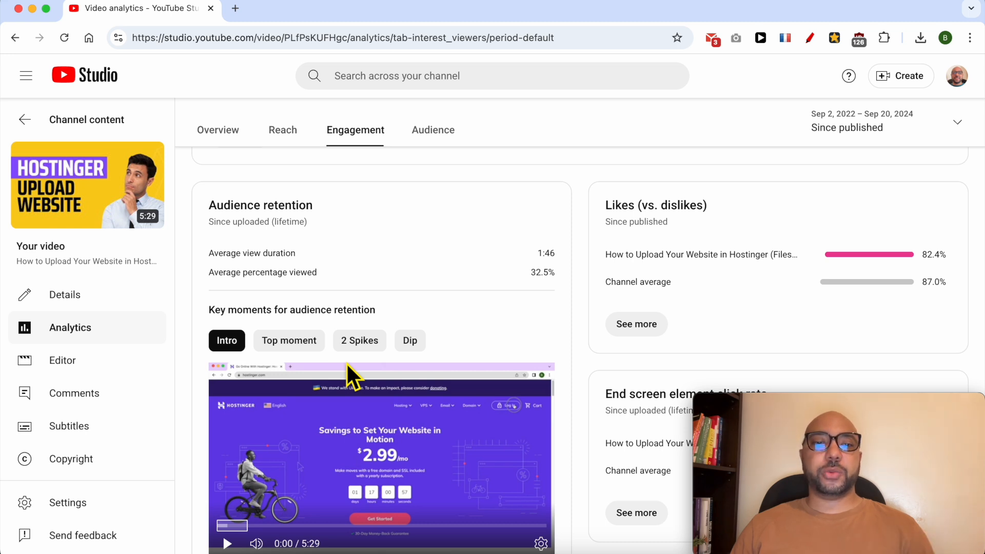
{"action": "scroll", "coordinate": [346, 363], "scroll_direction": "down", "scroll_amount": 2}
{"action": "scroll", "coordinate": [346, 364], "scroll_direction": "down", "scroll_amount": 1}
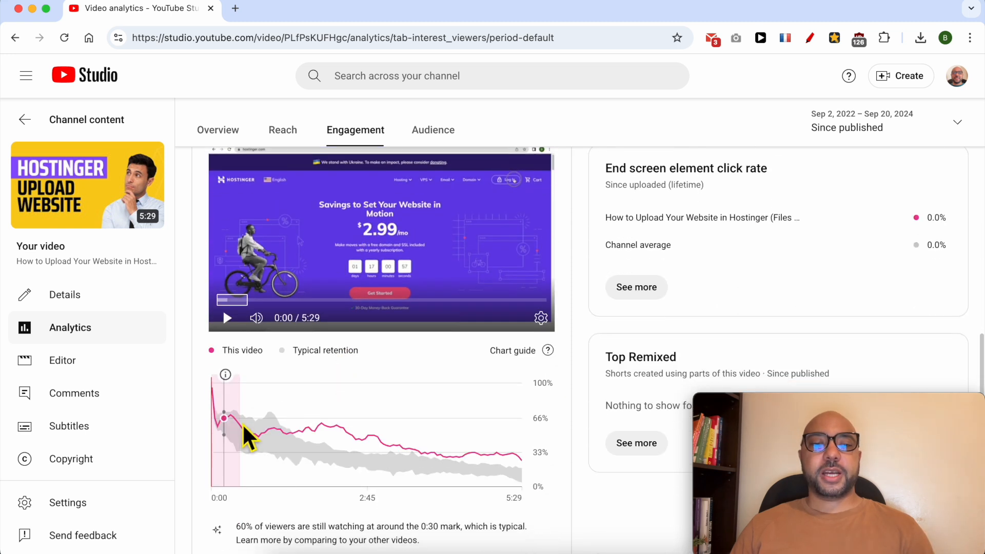
{"action": "left_click", "coordinate": [231, 428]}
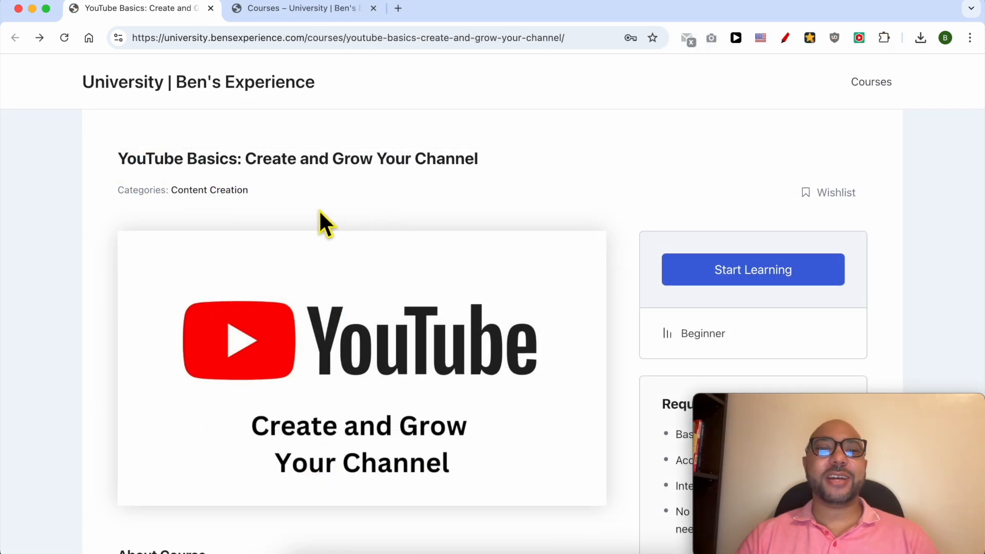
Highlight the YouTube Basics course title to point it out, then clear the highlight
{"action": "left_click_drag", "start_coordinate": [143, 161], "coordinate": [546, 158]}
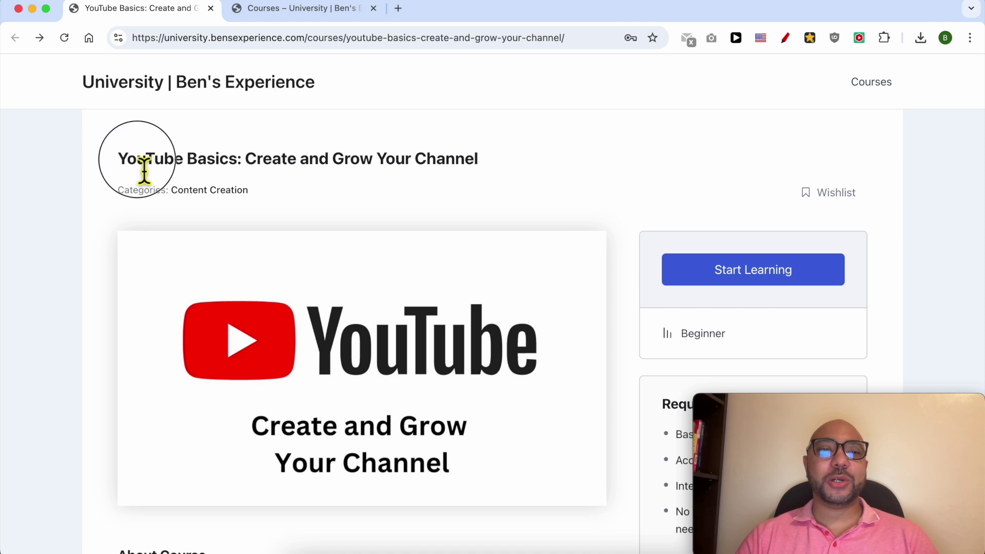
{"action": "left_click", "coordinate": [545, 158]}
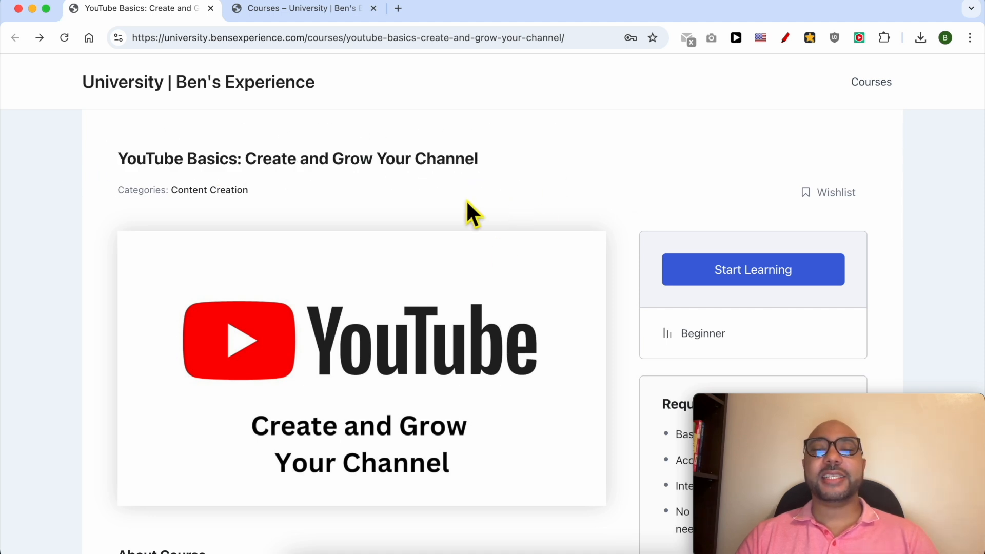
{"action": "scroll", "coordinate": [120, 184], "scroll_direction": "down", "scroll_amount": 1}
{"action": "scroll", "coordinate": [127, 189], "scroll_direction": "down", "scroll_amount": 3}
{"action": "scroll", "coordinate": [132, 192], "scroll_direction": "down", "scroll_amount": 2}
{"action": "scroll", "coordinate": [136, 196], "scroll_direction": "down", "scroll_amount": 3}
{"action": "scroll", "coordinate": [139, 177], "scroll_direction": "down", "scroll_amount": 2}
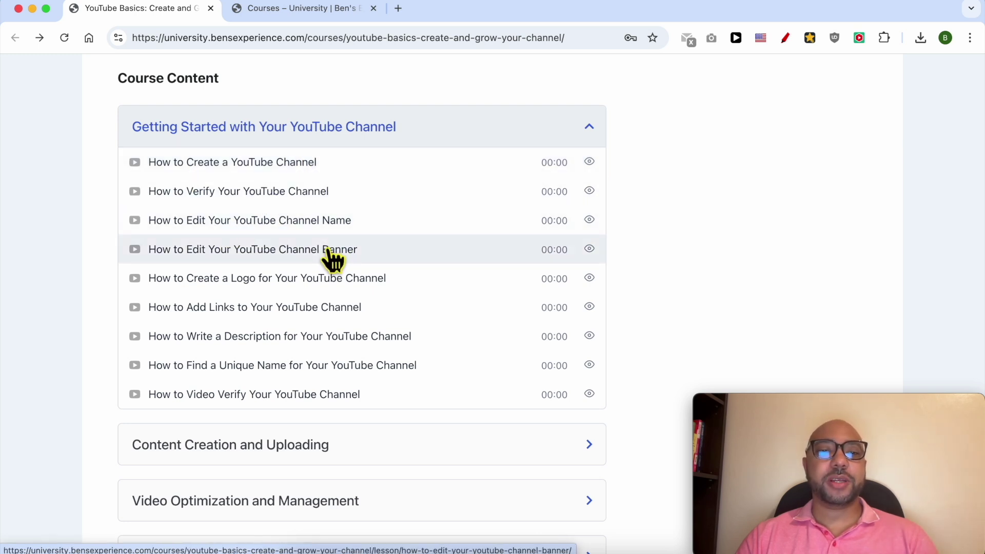
{"action": "scroll", "coordinate": [378, 254], "scroll_direction": "down", "scroll_amount": 3}
{"action": "scroll", "coordinate": [330, 193], "scroll_direction": "down", "scroll_amount": 2}
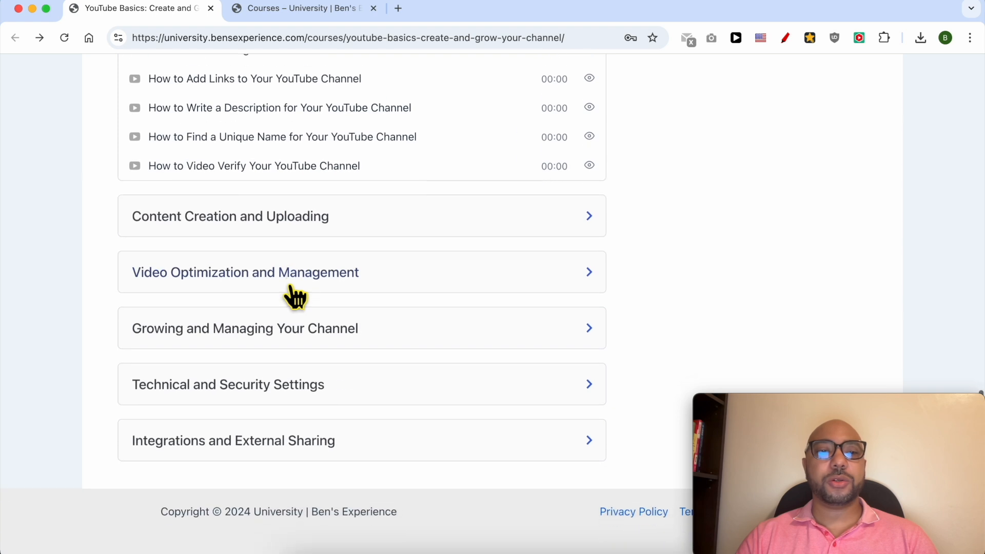
{"action": "scroll", "coordinate": [292, 290], "scroll_direction": "down", "scroll_amount": 2}
Expand all five lesson sections of the YouTube Basics course, then show the full courses catalogue
{"action": "left_click", "coordinate": [285, 226]}
{"action": "scroll", "coordinate": [231, 254], "scroll_direction": "down", "scroll_amount": 1}
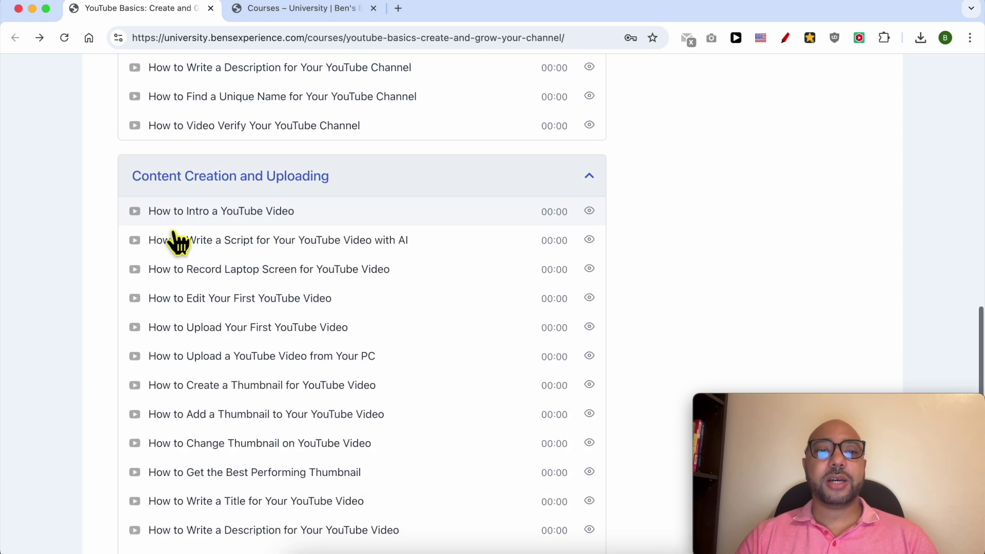
{"action": "scroll", "coordinate": [177, 240], "scroll_direction": "down", "scroll_amount": 2}
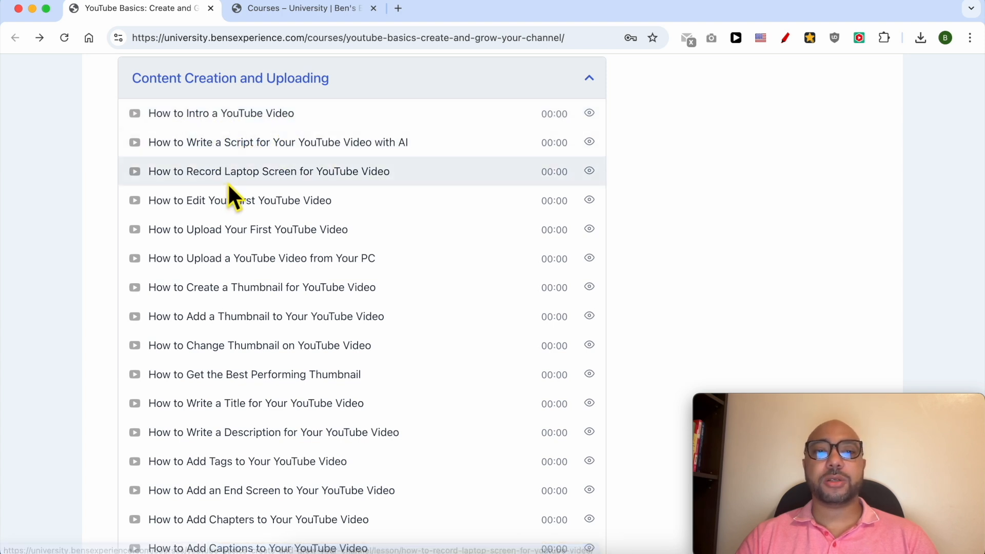
{"action": "scroll", "coordinate": [230, 193], "scroll_direction": "down", "scroll_amount": 1}
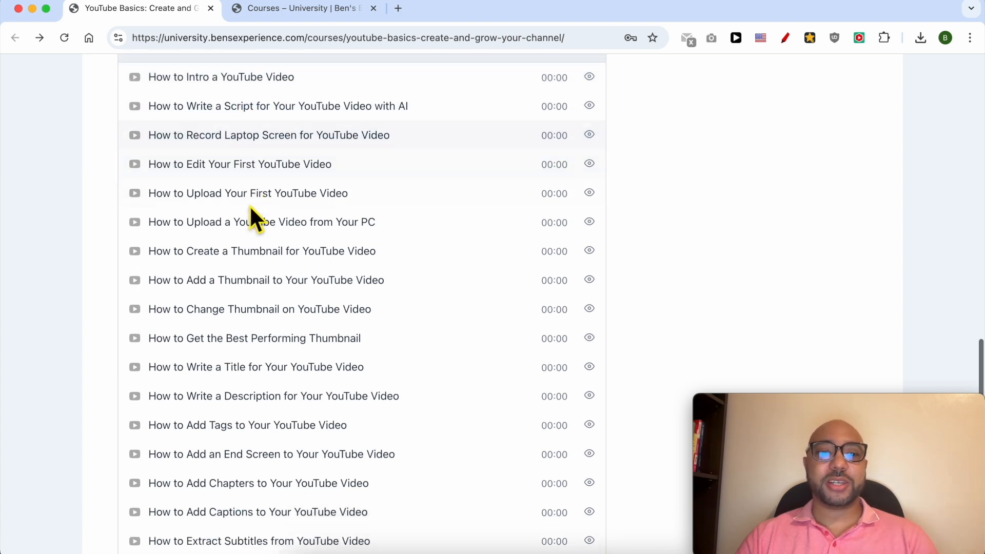
{"action": "scroll", "coordinate": [250, 206], "scroll_direction": "down", "scroll_amount": 3}
{"action": "scroll", "coordinate": [254, 215], "scroll_direction": "down", "scroll_amount": 3}
{"action": "scroll", "coordinate": [278, 277], "scroll_direction": "down", "scroll_amount": 1}
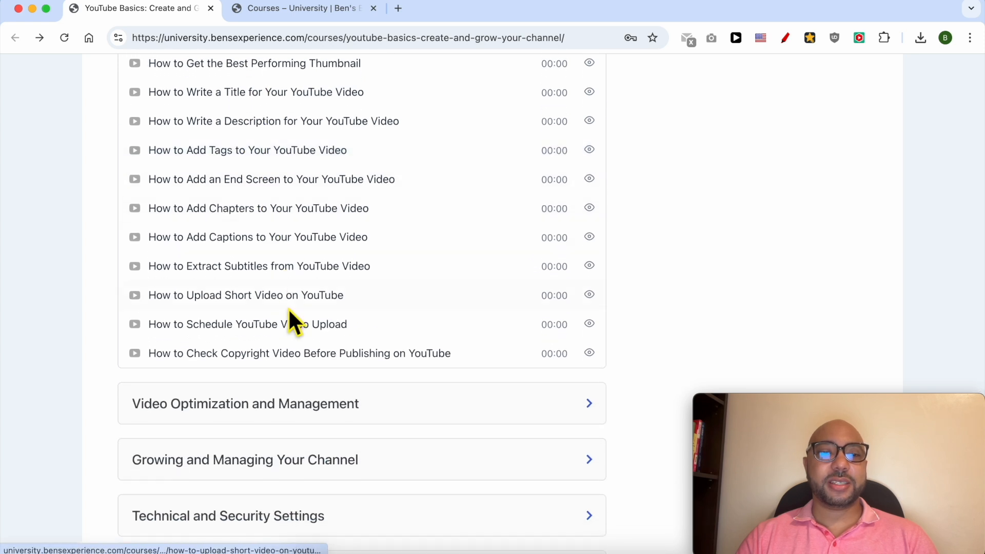
{"action": "scroll", "coordinate": [289, 319], "scroll_direction": "down", "scroll_amount": 2}
{"action": "left_click", "coordinate": [279, 311]}
{"action": "scroll", "coordinate": [279, 318], "scroll_direction": "down", "scroll_amount": 2}
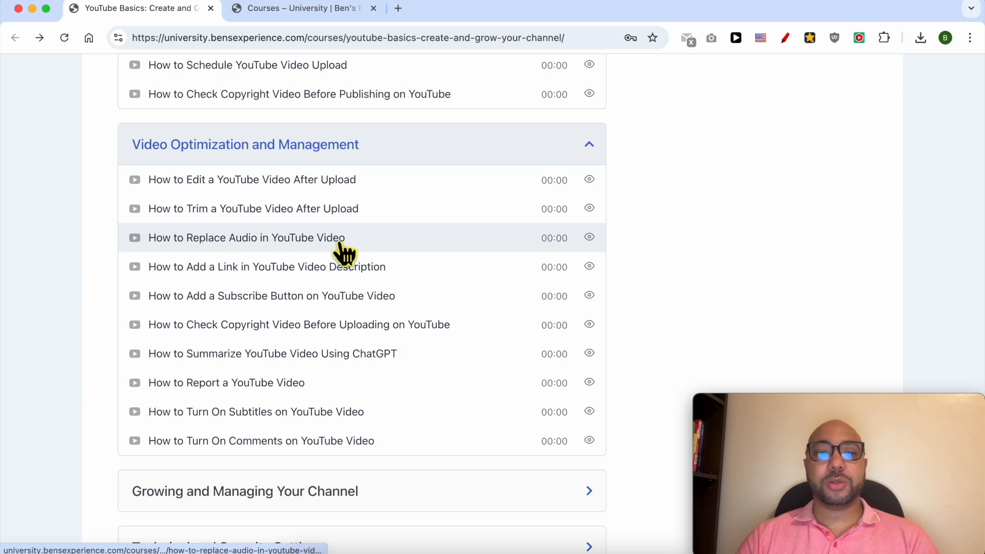
{"action": "scroll", "coordinate": [242, 285], "scroll_direction": "down", "scroll_amount": 1}
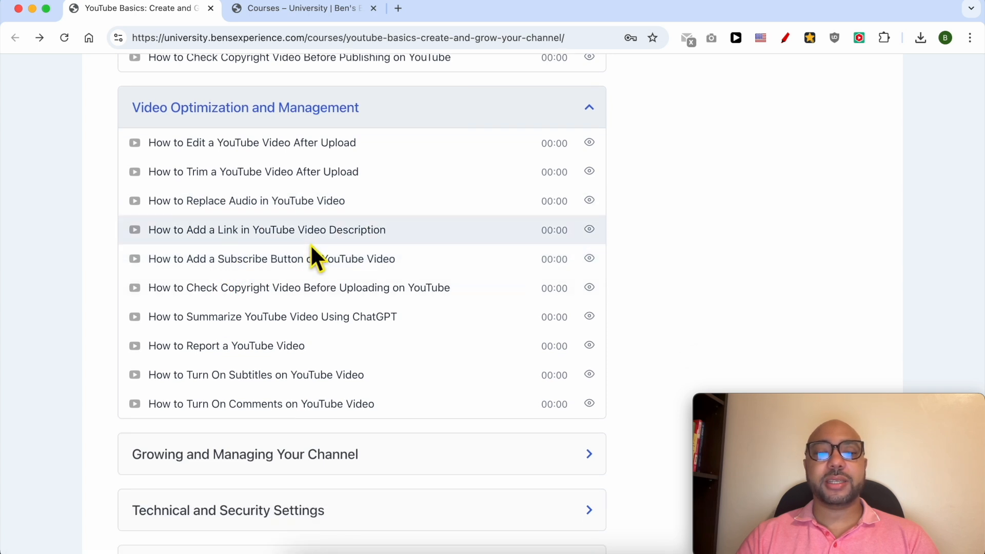
{"action": "scroll", "coordinate": [254, 265], "scroll_direction": "down", "scroll_amount": 1}
{"action": "scroll", "coordinate": [204, 247], "scroll_direction": "down", "scroll_amount": 1}
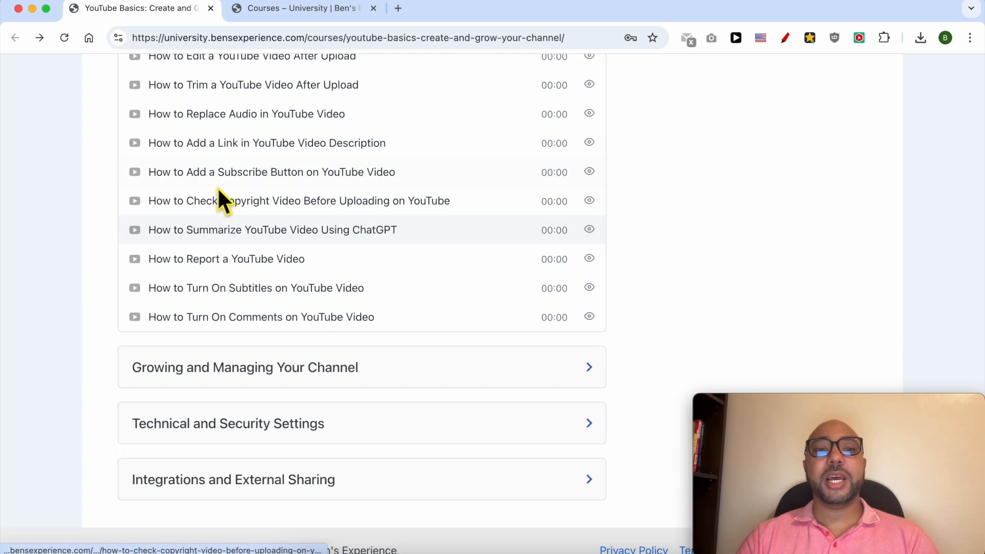
{"action": "scroll", "coordinate": [323, 202], "scroll_direction": "down", "scroll_amount": 1}
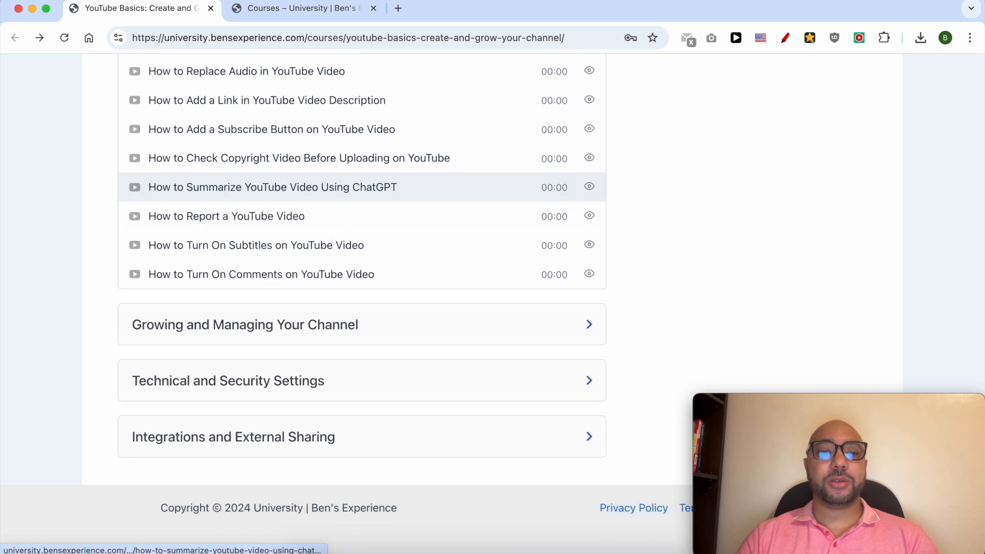
{"action": "left_click", "coordinate": [236, 339]}
{"action": "scroll", "coordinate": [236, 341], "scroll_direction": "down", "scroll_amount": 1}
{"action": "scroll", "coordinate": [235, 340], "scroll_direction": "down", "scroll_amount": 3}
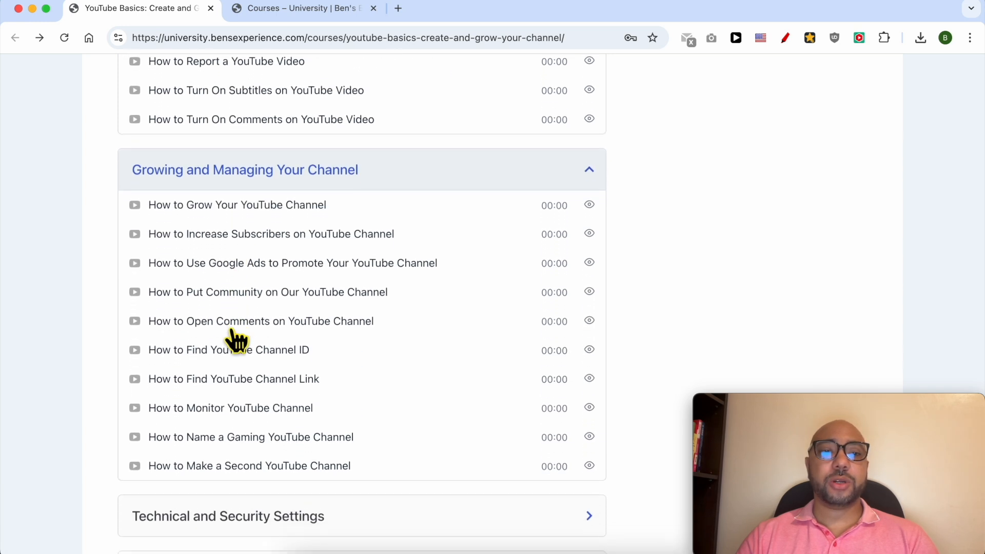
{"action": "scroll", "coordinate": [236, 340], "scroll_direction": "down", "scroll_amount": 1}
{"action": "scroll", "coordinate": [237, 384], "scroll_direction": "down", "scroll_amount": 1}
{"action": "left_click", "coordinate": [231, 388]}
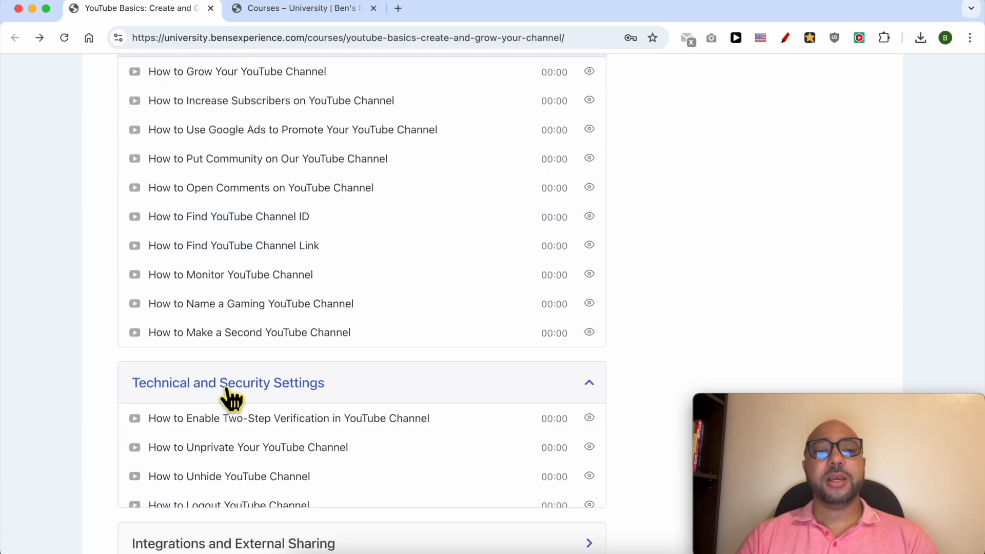
{"action": "scroll", "coordinate": [281, 420], "scroll_direction": "down", "scroll_amount": 2}
{"action": "scroll", "coordinate": [269, 420], "scroll_direction": "down", "scroll_amount": 3}
{"action": "scroll", "coordinate": [231, 443], "scroll_direction": "down", "scroll_amount": 1}
{"action": "left_click", "coordinate": [229, 443]}
{"action": "scroll", "coordinate": [229, 444], "scroll_direction": "down", "scroll_amount": 1}
{"action": "scroll", "coordinate": [227, 445], "scroll_direction": "down", "scroll_amount": 1}
{"action": "scroll", "coordinate": [228, 447], "scroll_direction": "down", "scroll_amount": 1}
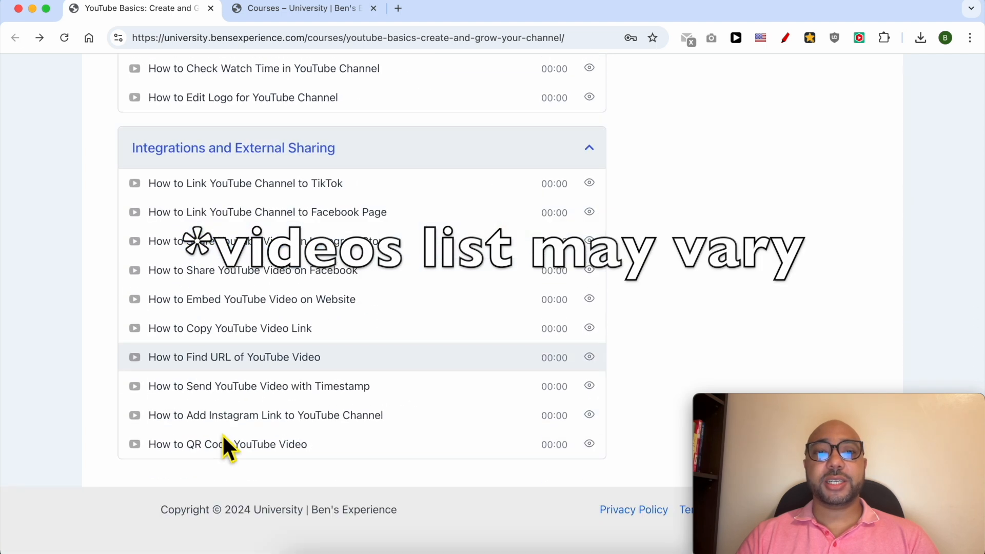
{"action": "scroll", "coordinate": [225, 443], "scroll_direction": "up", "scroll_amount": 2}
{"action": "scroll", "coordinate": [369, 319], "scroll_direction": "down", "scroll_amount": 2}
{"action": "scroll", "coordinate": [370, 322], "scroll_direction": "up", "scroll_amount": 5}
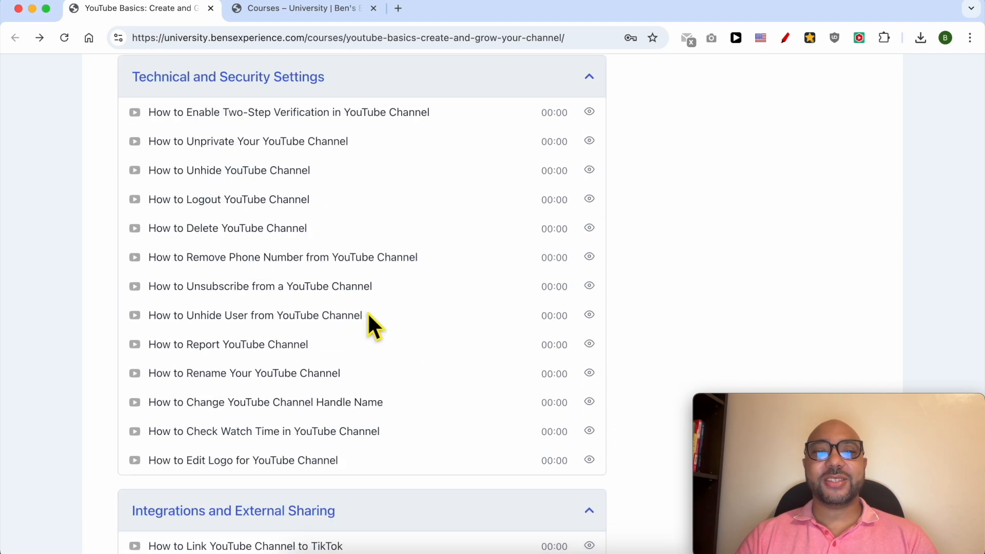
{"action": "scroll", "coordinate": [370, 327], "scroll_direction": "up", "scroll_amount": 5}
{"action": "scroll", "coordinate": [367, 316], "scroll_direction": "up", "scroll_amount": 10}
{"action": "scroll", "coordinate": [362, 292], "scroll_direction": "up", "scroll_amount": 5}
{"action": "left_click", "coordinate": [317, 9]}
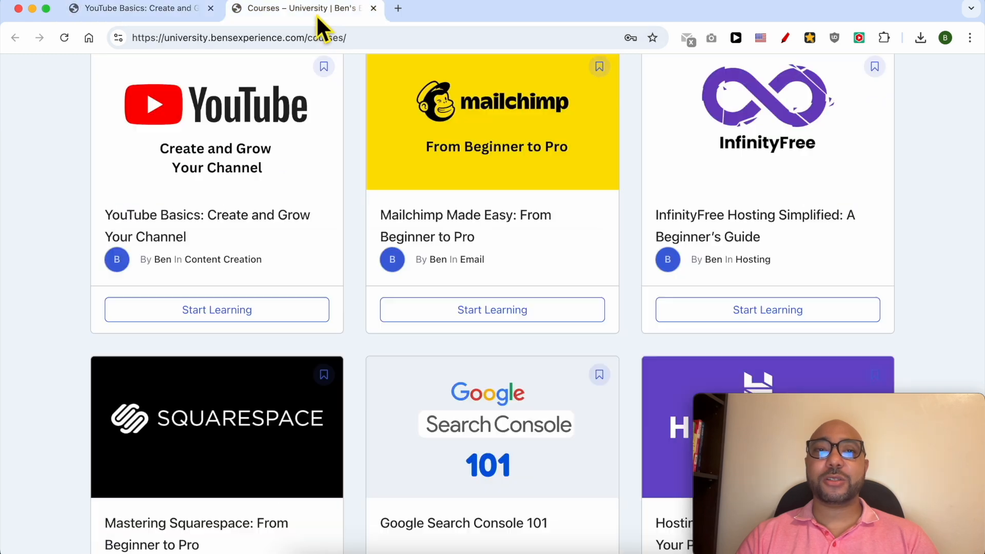
{"action": "scroll", "coordinate": [359, 123], "scroll_direction": "down", "scroll_amount": 2}
{"action": "scroll", "coordinate": [359, 131], "scroll_direction": "down", "scroll_amount": 1}
{"action": "scroll", "coordinate": [360, 131], "scroll_direction": "down", "scroll_amount": 3}
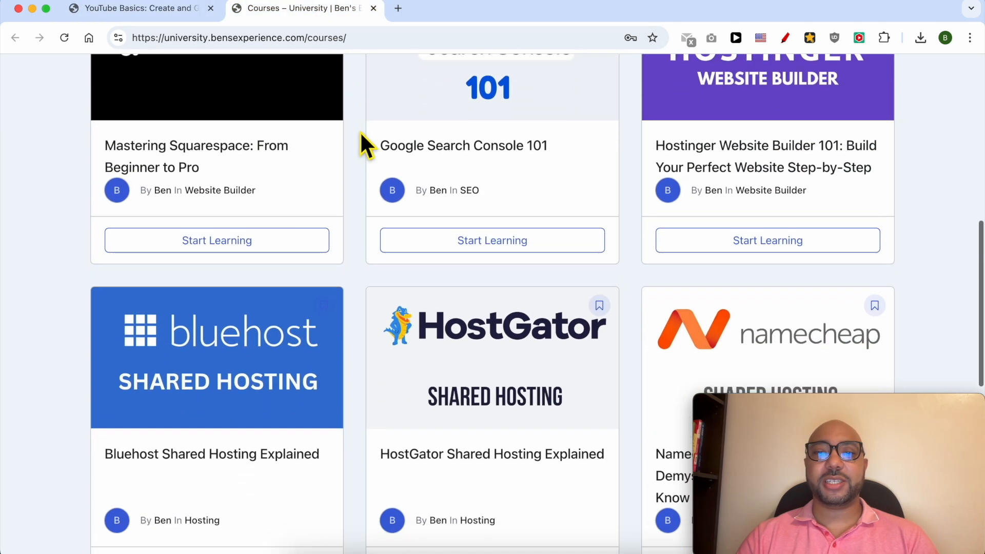
{"action": "scroll", "coordinate": [360, 131], "scroll_direction": "down", "scroll_amount": 2}
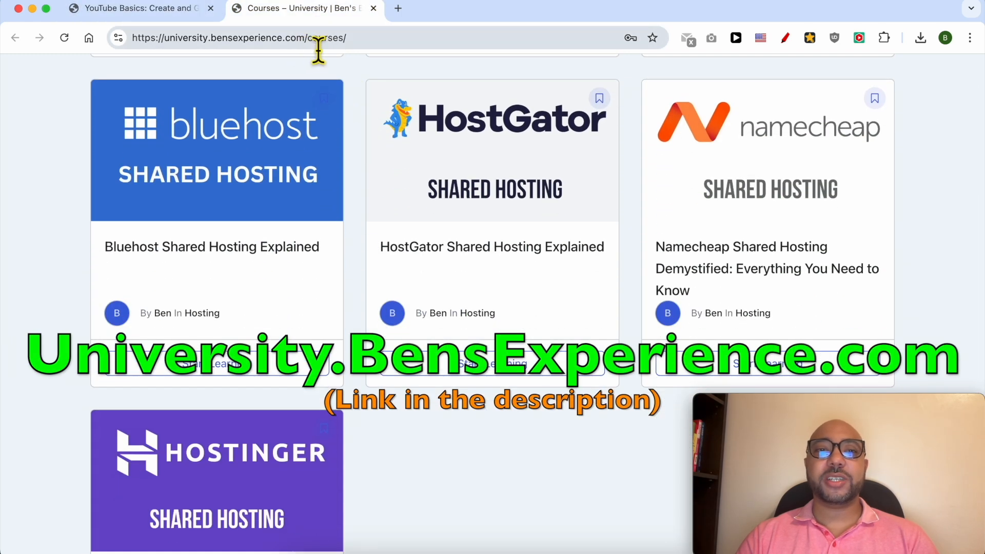
Point out the university site address, then show the Hostinger video's Audience analytics in YouTube Studio
{"action": "left_click_drag", "start_coordinate": [309, 45], "coordinate": [129, 50]}
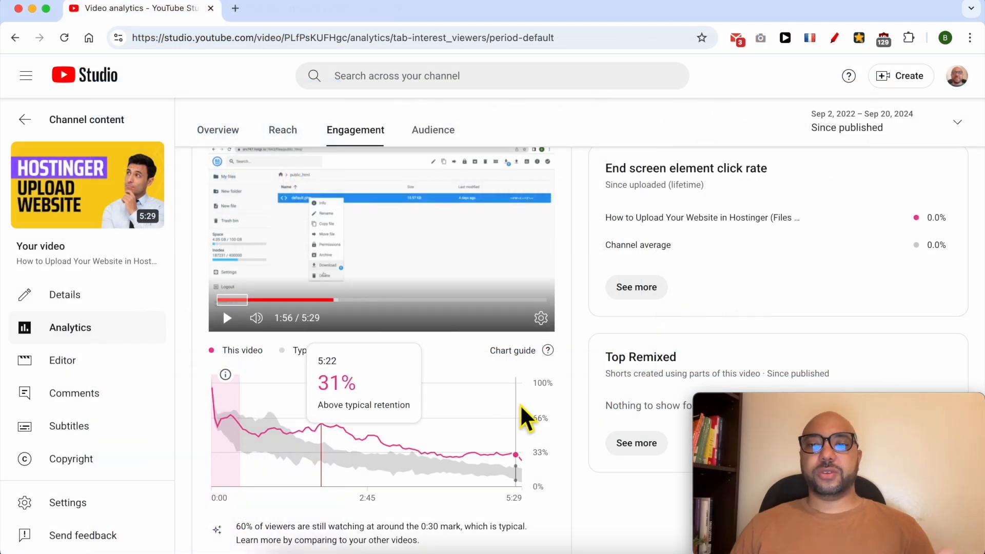
{"action": "scroll", "coordinate": [520, 408], "scroll_direction": "up", "scroll_amount": 2}
{"action": "scroll", "coordinate": [373, 423], "scroll_direction": "up", "scroll_amount": 2}
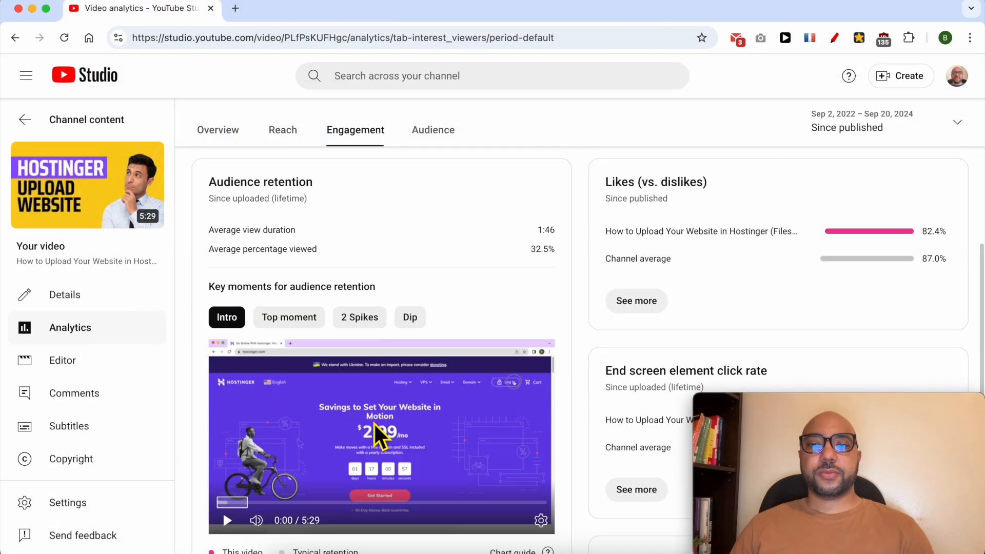
{"action": "scroll", "coordinate": [392, 362], "scroll_direction": "up", "scroll_amount": 4}
{"action": "left_click", "coordinate": [433, 168]}
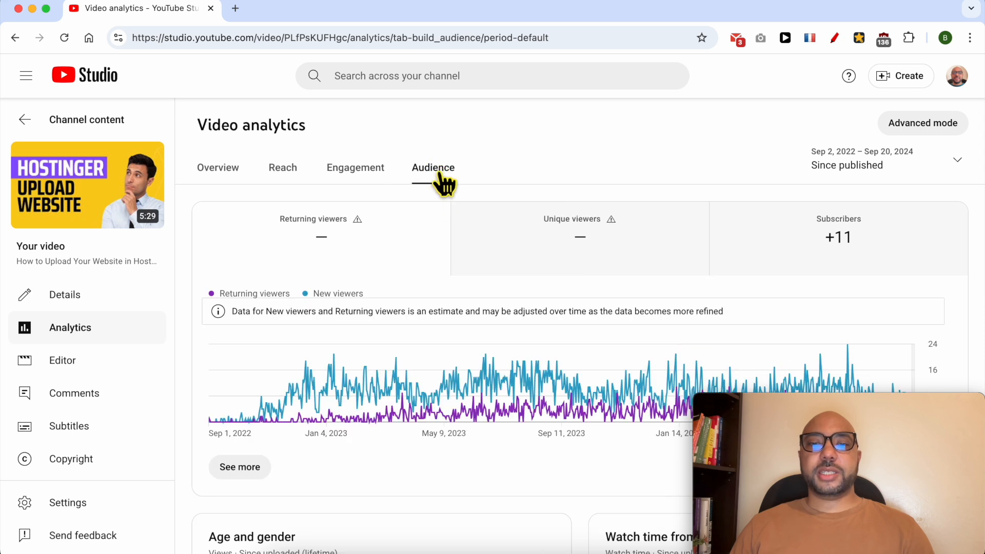
{"action": "scroll", "coordinate": [508, 353], "scroll_direction": "down", "scroll_amount": 5}
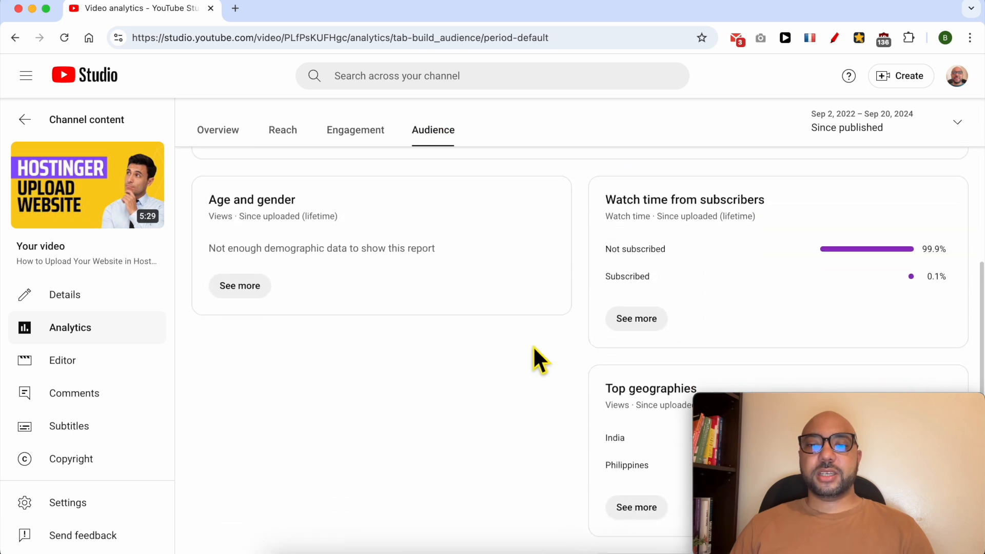
{"action": "scroll", "coordinate": [570, 335], "scroll_direction": "down", "scroll_amount": 2}
{"action": "scroll", "coordinate": [616, 309], "scroll_direction": "down", "scroll_amount": 1}
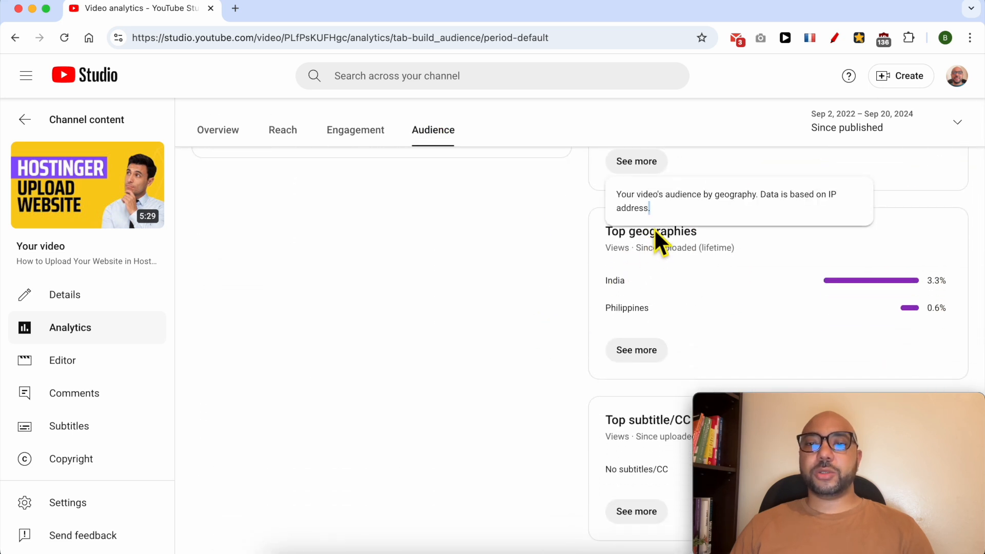
Highlight the Top geographies card and India as the top viewer country at 3.3%
{"action": "triple_click", "coordinate": [654, 232]}
{"action": "triple_click", "coordinate": [655, 235]}
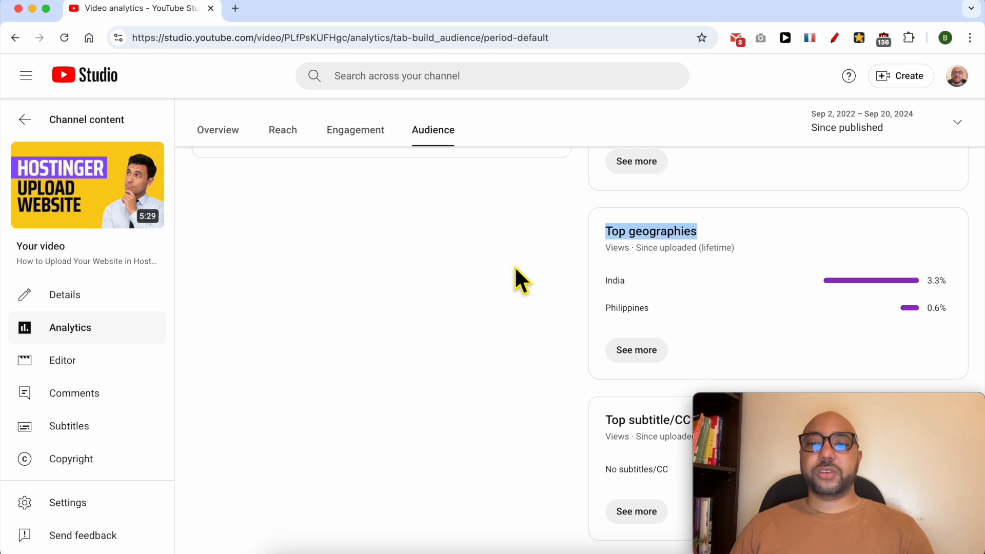
{"action": "double_click", "coordinate": [620, 282]}
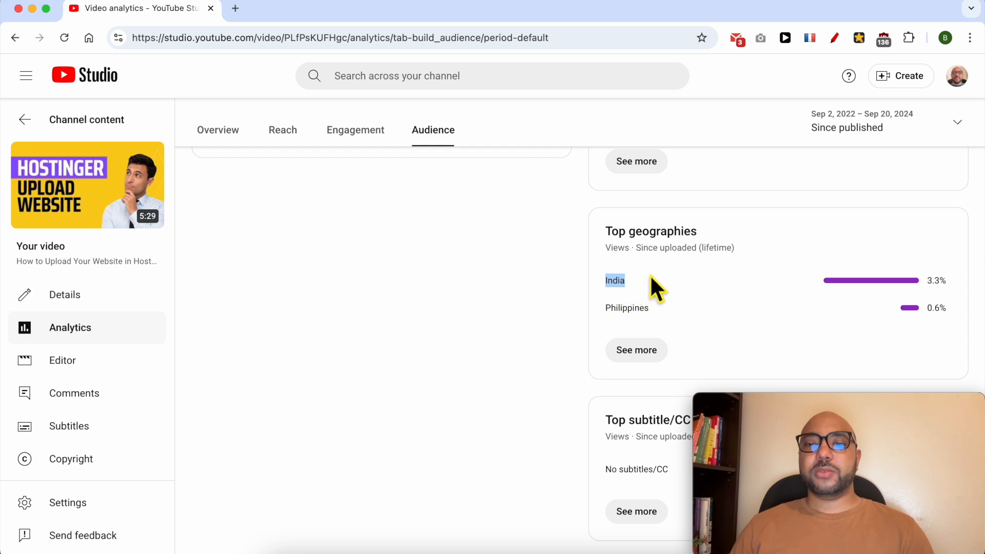
{"action": "scroll", "coordinate": [654, 304], "scroll_direction": "up", "scroll_amount": 3}
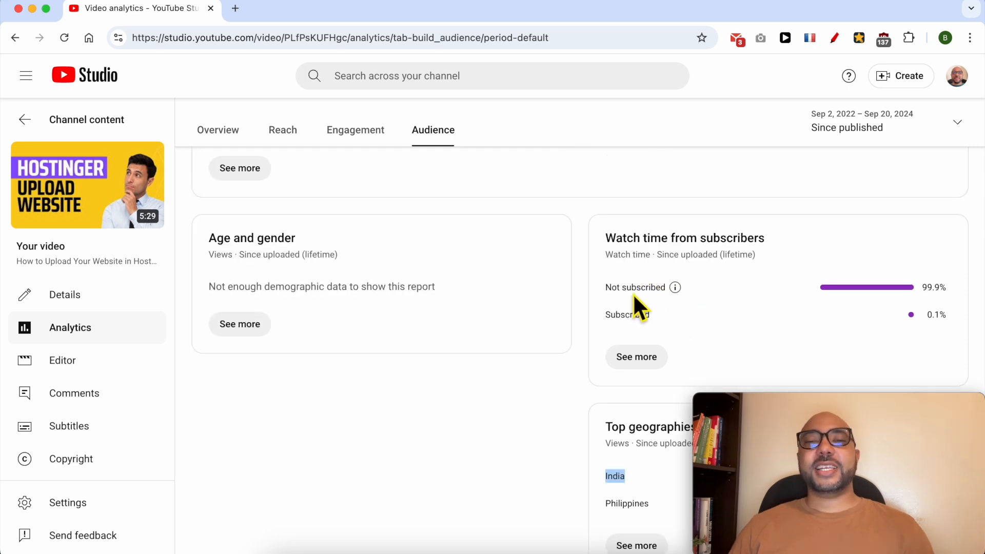